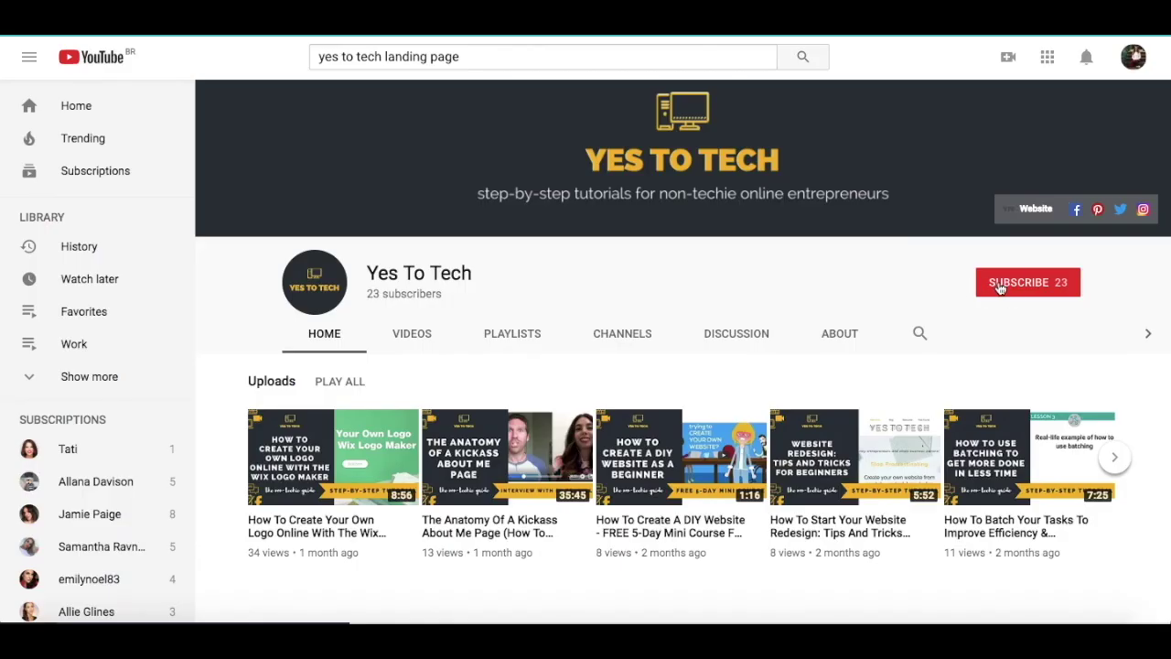
Leave the Photo Mockup 3 design and go to Canva's Create a design page
left_click(999, 285)
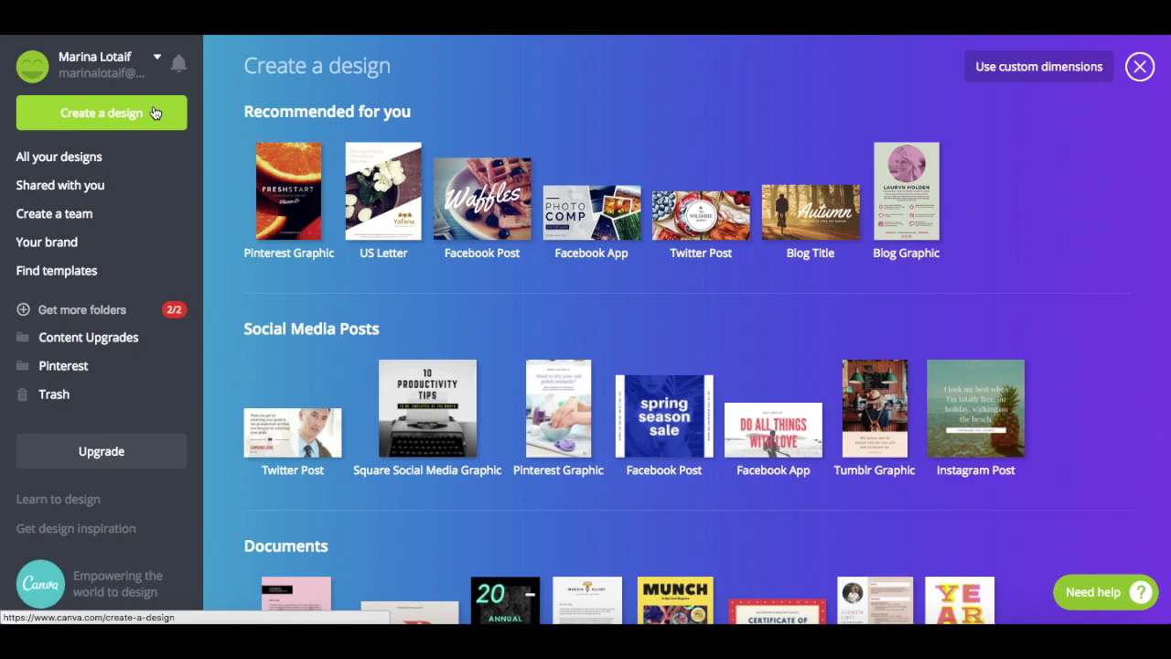
Start a blank custom-size design of 1000 × 1000 px
left_click(1013, 74)
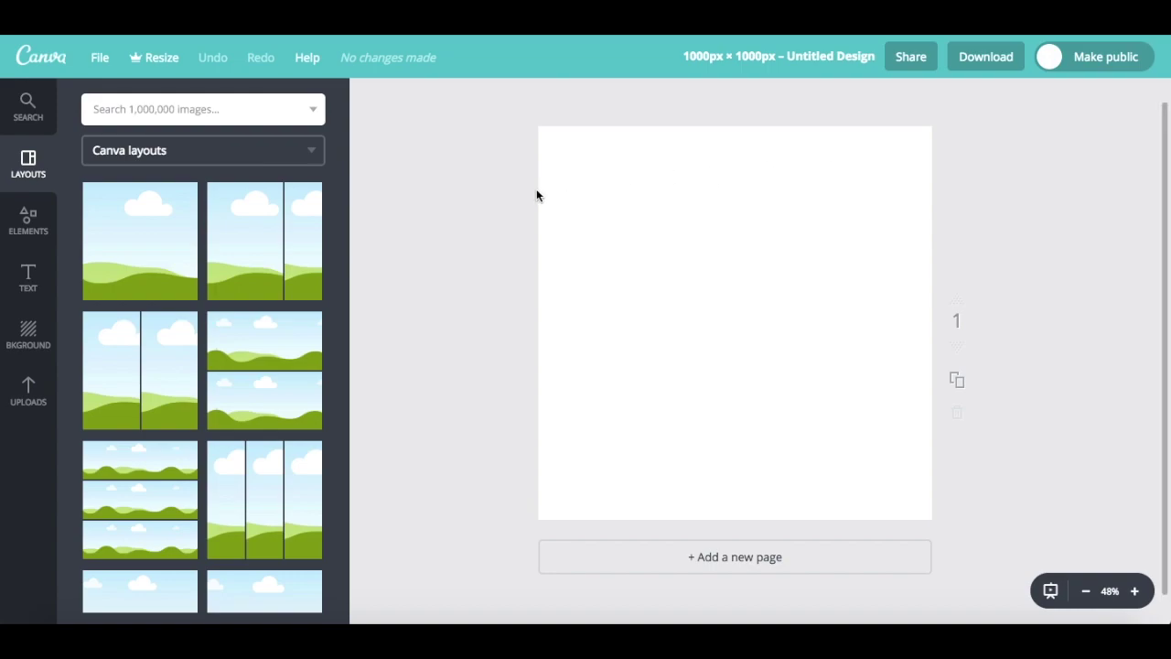
Upload black-and-white-book-6662.jpg from the Downloads folder to Canva
left_click(16, 411)
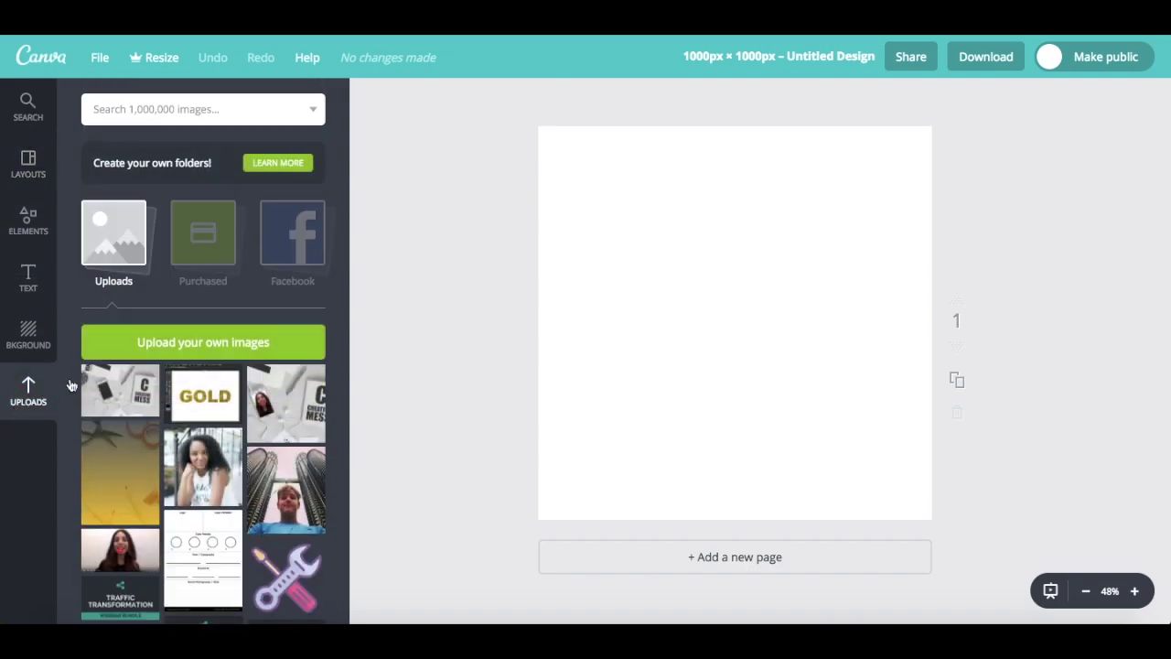
left_click(137, 346)
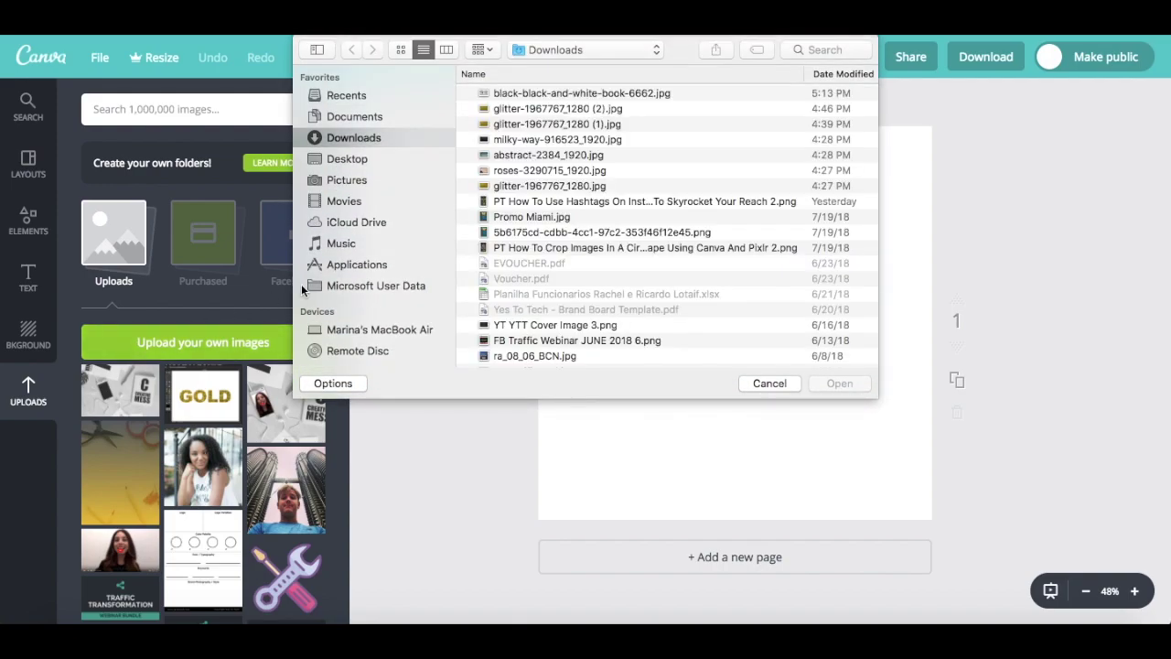
left_click(559, 92)
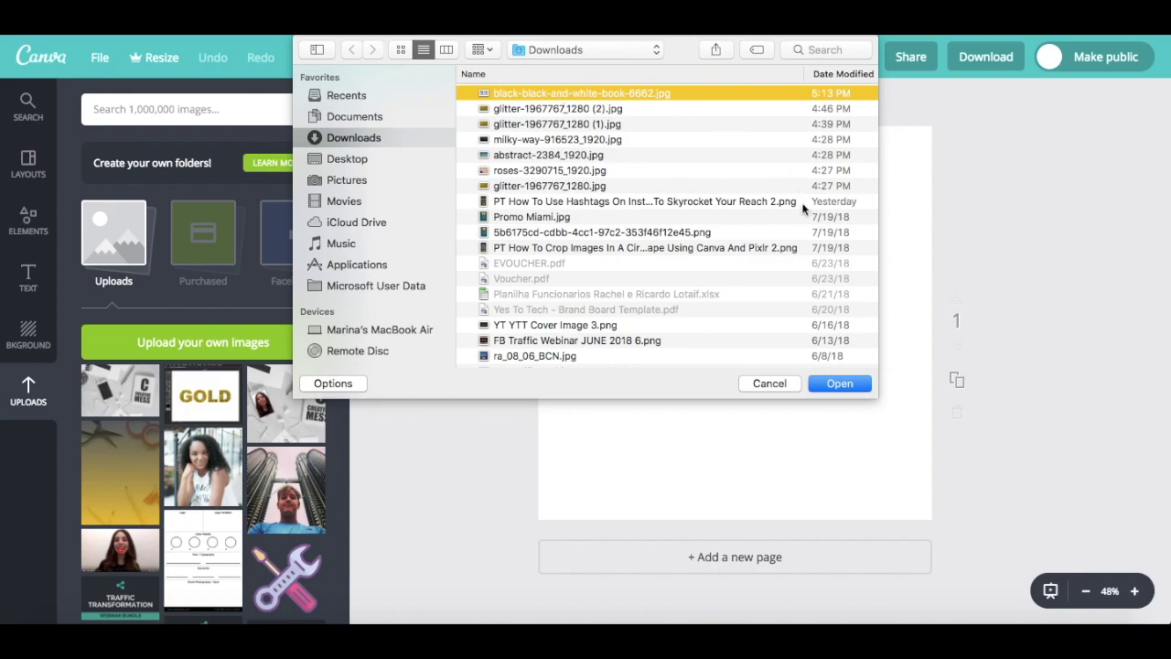
left_click(813, 386)
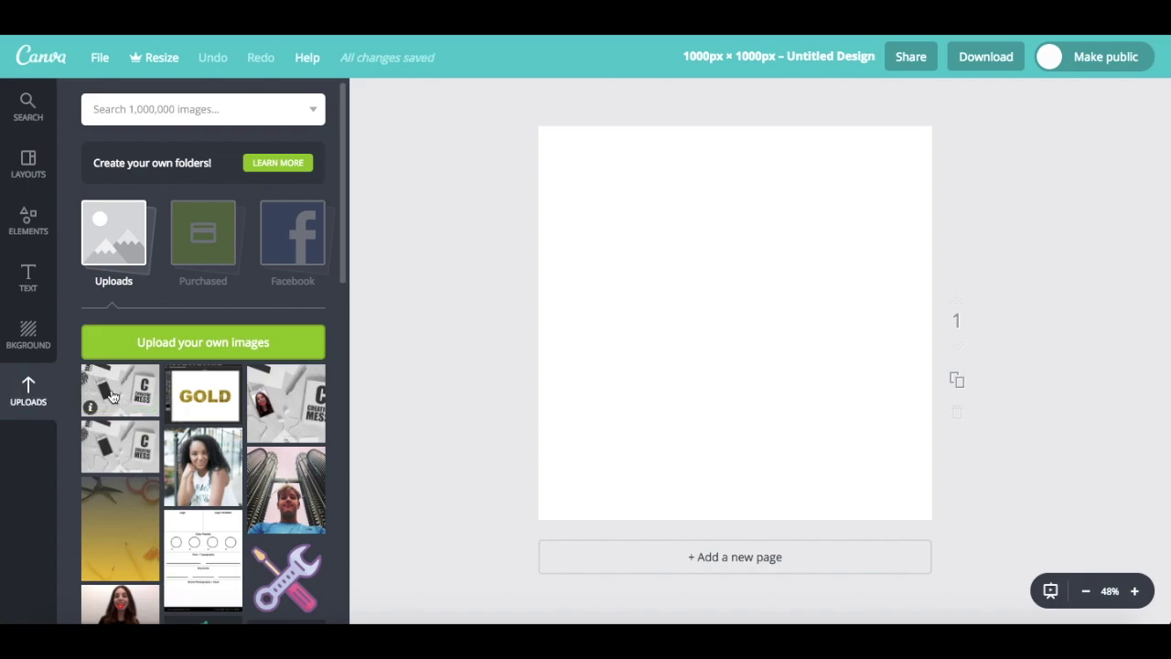
Place the desk photo on the page and enlarge it so the phone, pen and earphones fill the square
left_click_drag(117, 400, 675, 253)
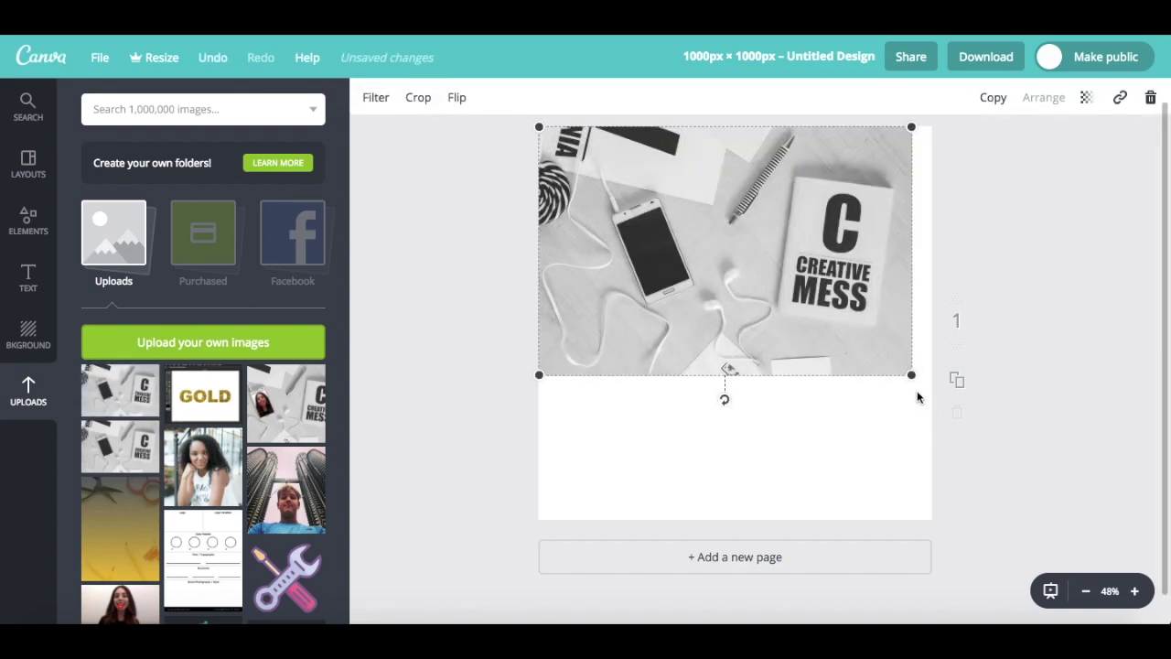
left_click_drag(911, 375, 1079, 593)
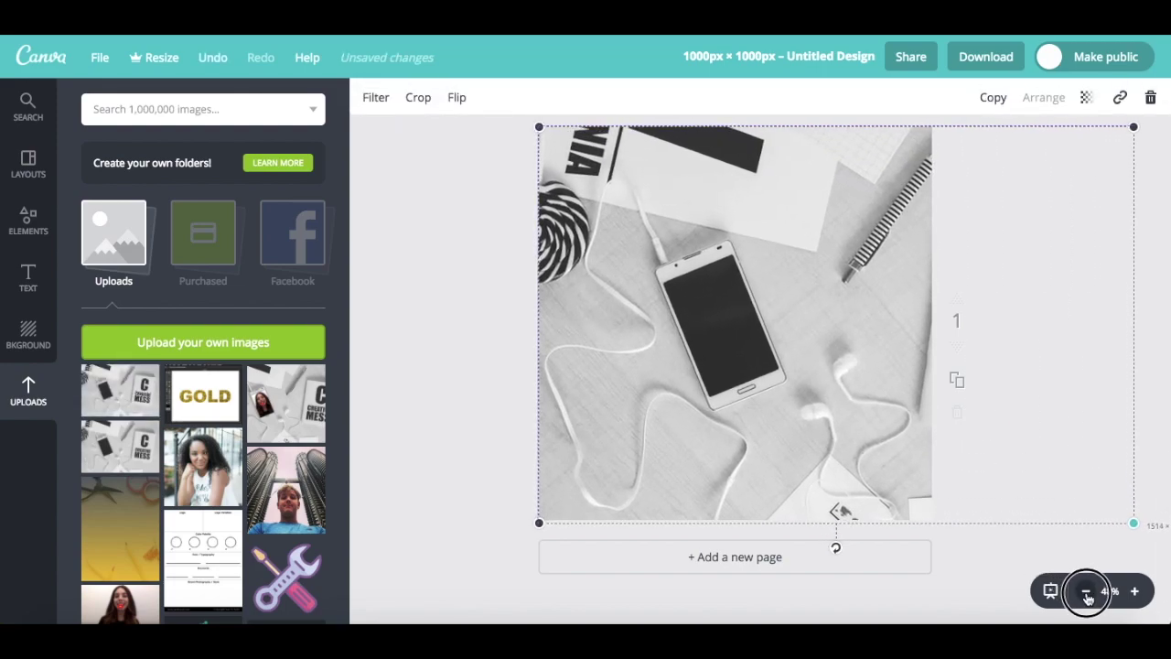
left_click_drag(915, 444, 842, 433)
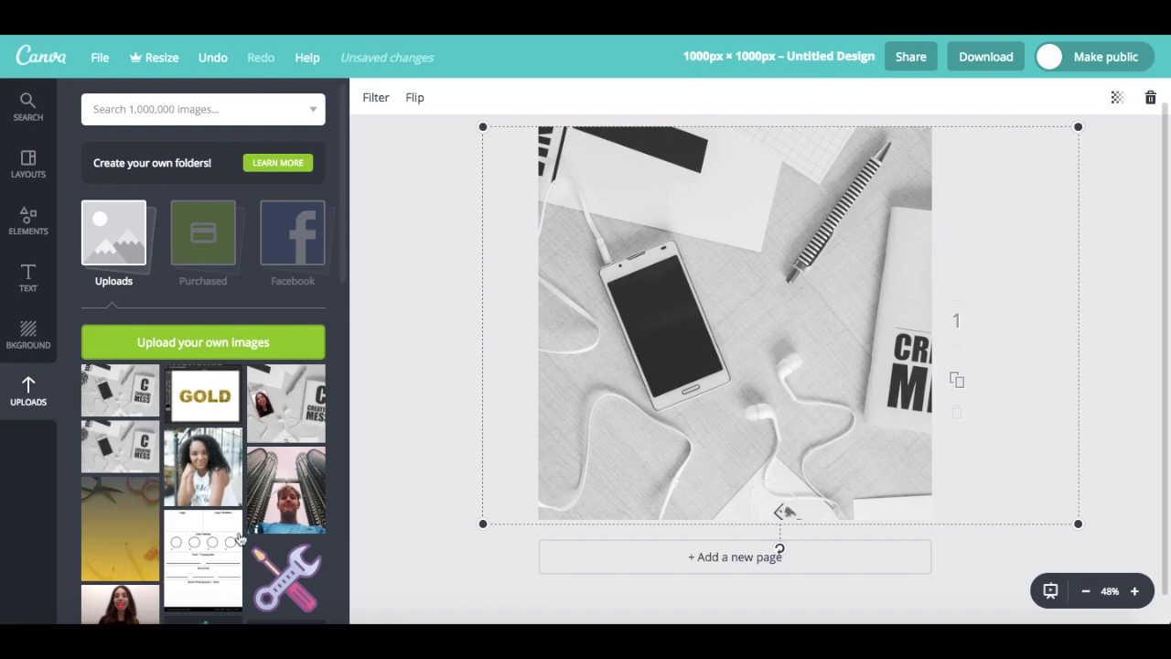
left_click(24, 236)
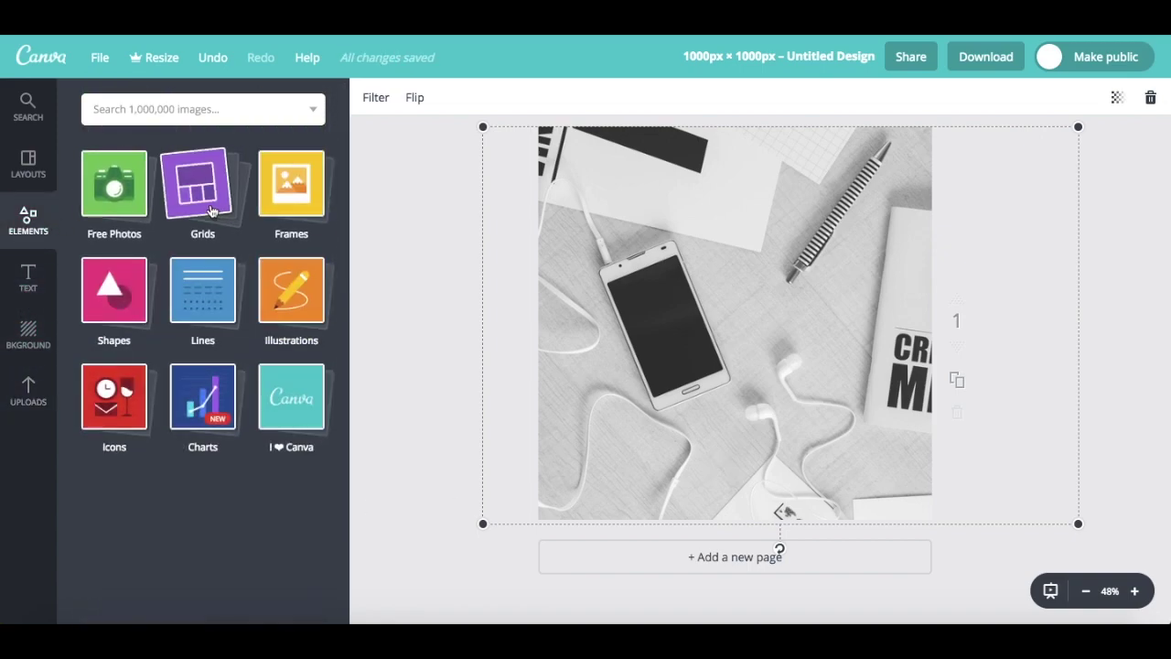
Add a single-picture grid, then rotate and resize it to cover the phone's screen
left_click(210, 210)
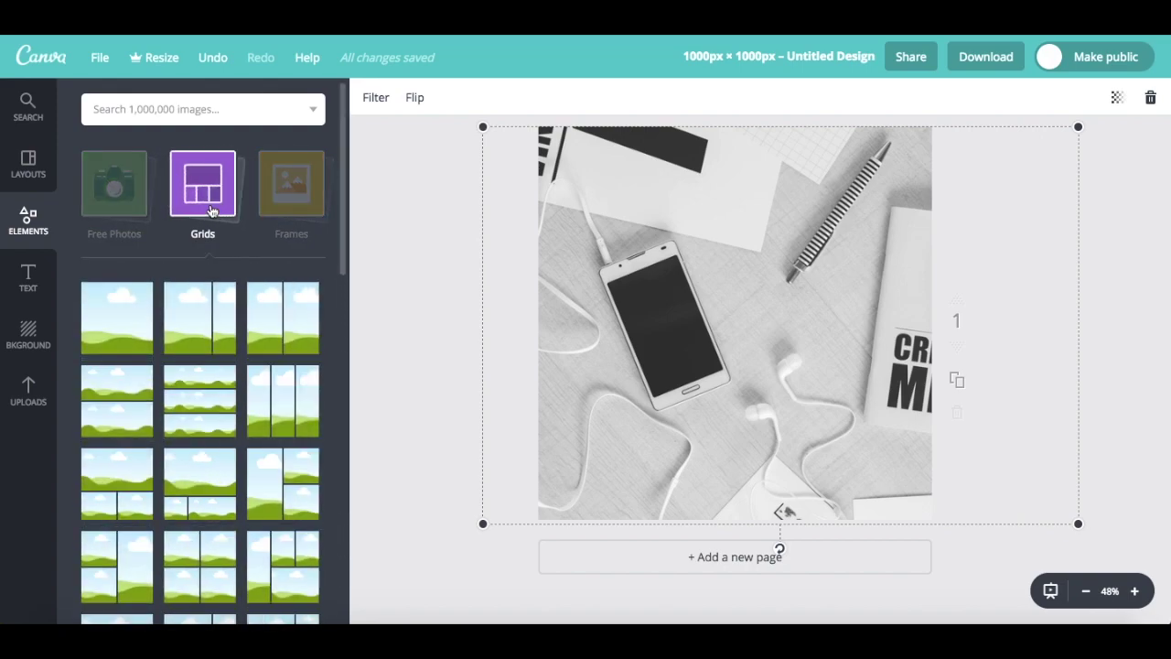
left_click(106, 305)
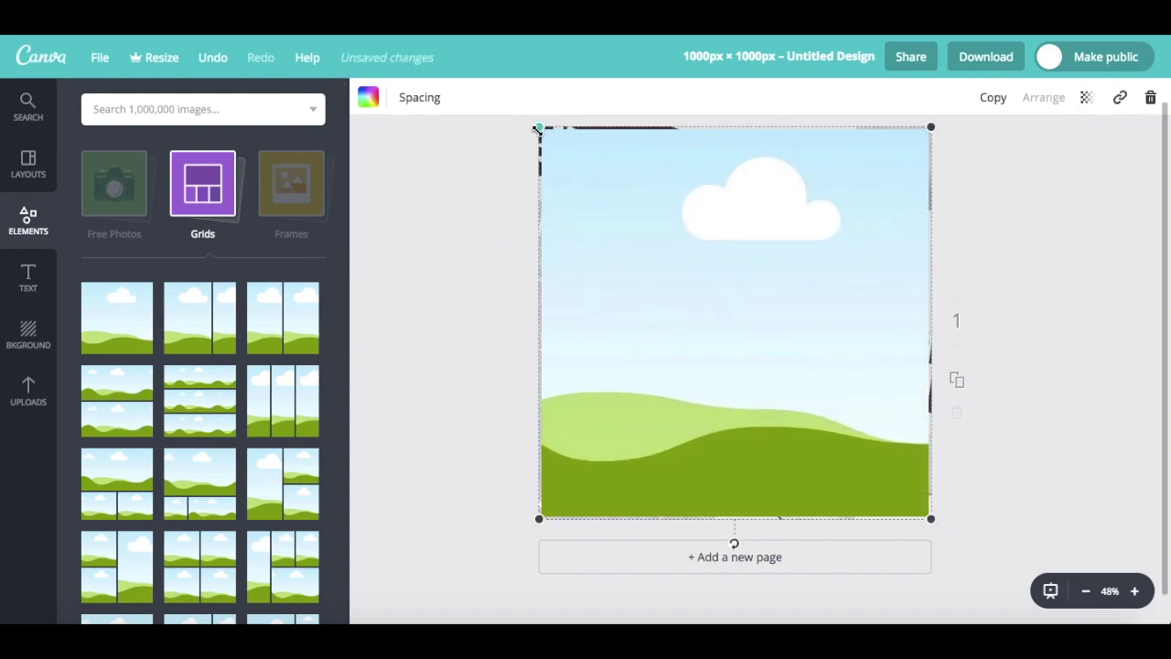
left_click_drag(537, 128, 550, 136)
left_click_drag(610, 200, 724, 285)
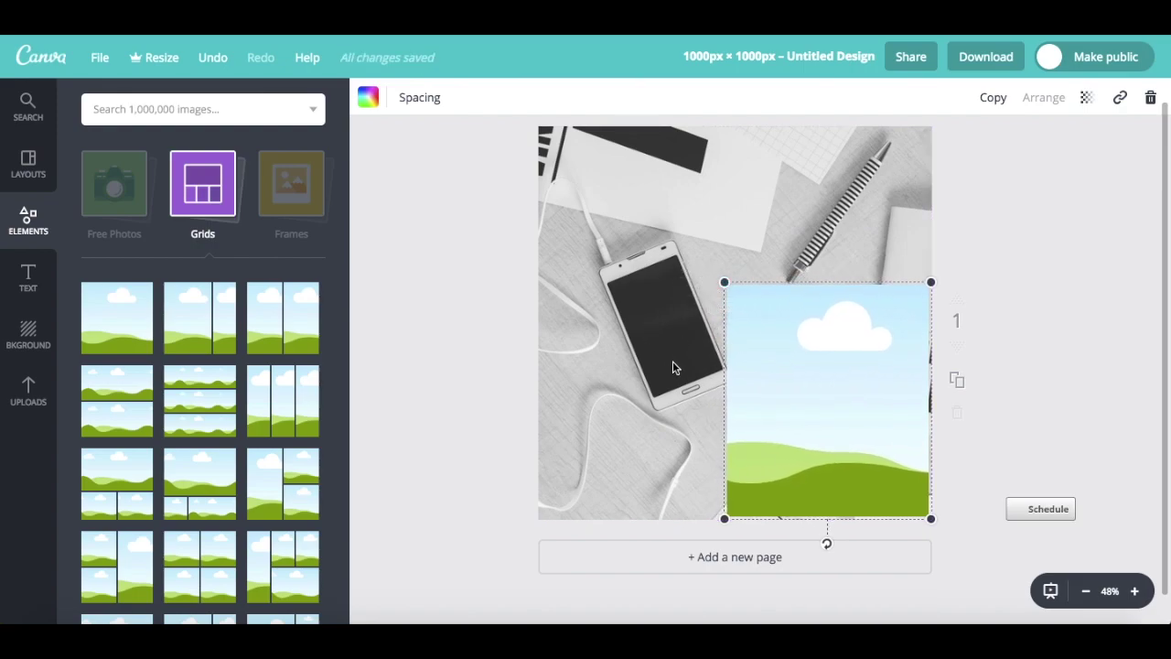
left_click_drag(827, 543, 797, 488)
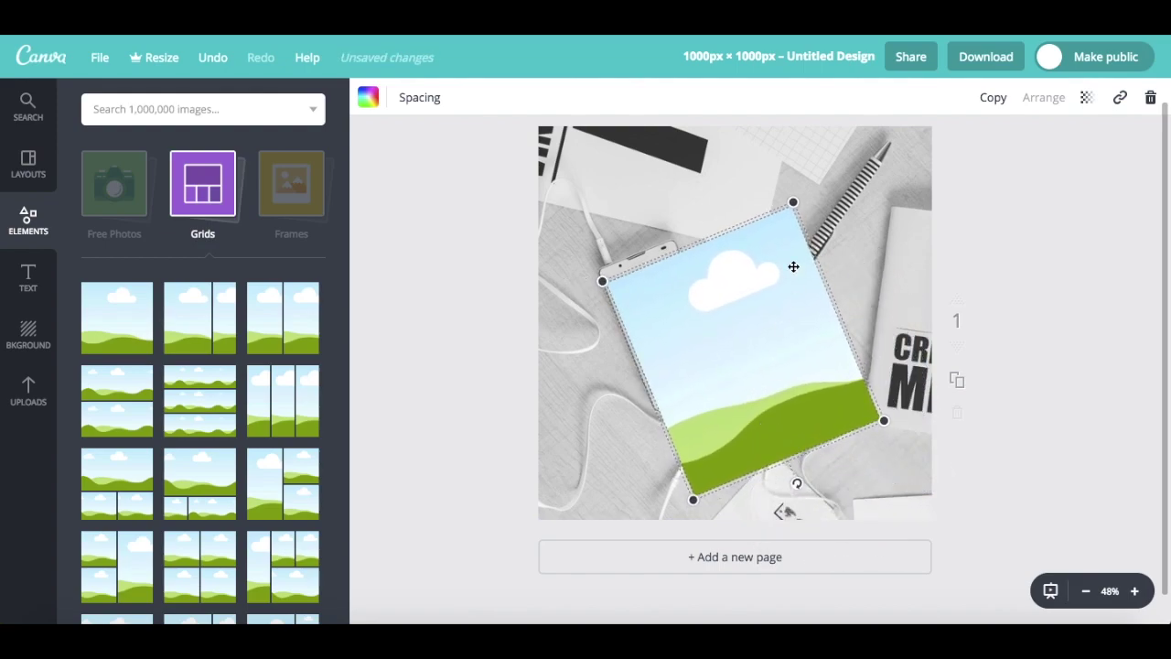
left_click_drag(792, 205, 677, 251)
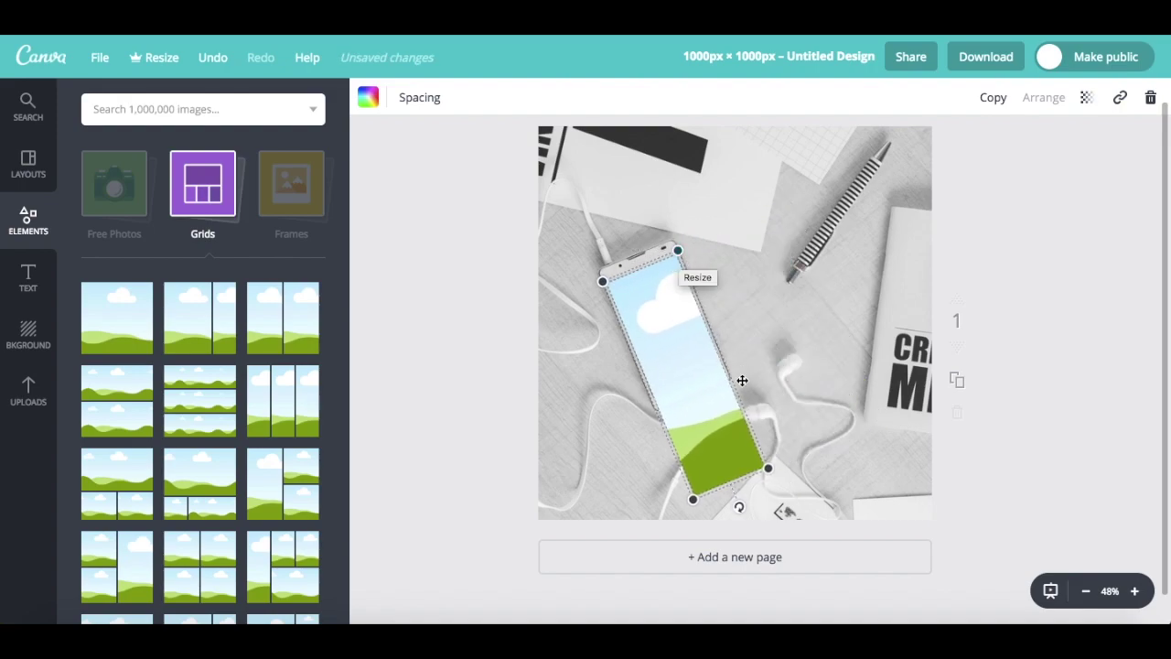
left_click_drag(768, 467, 727, 370)
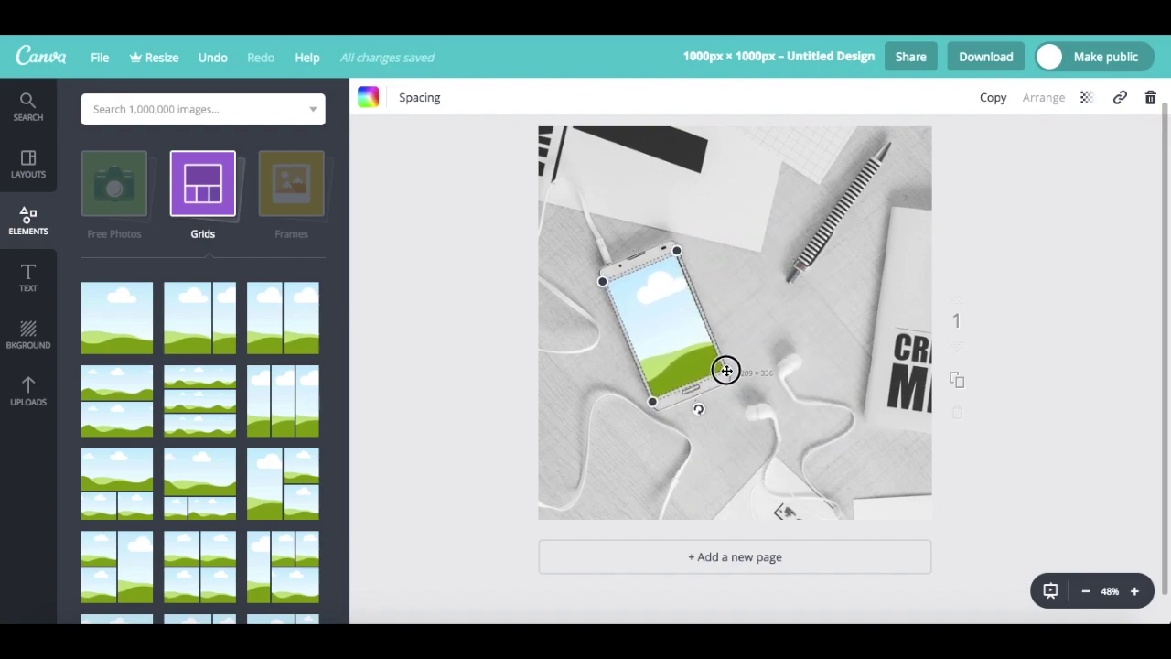
left_click(897, 448)
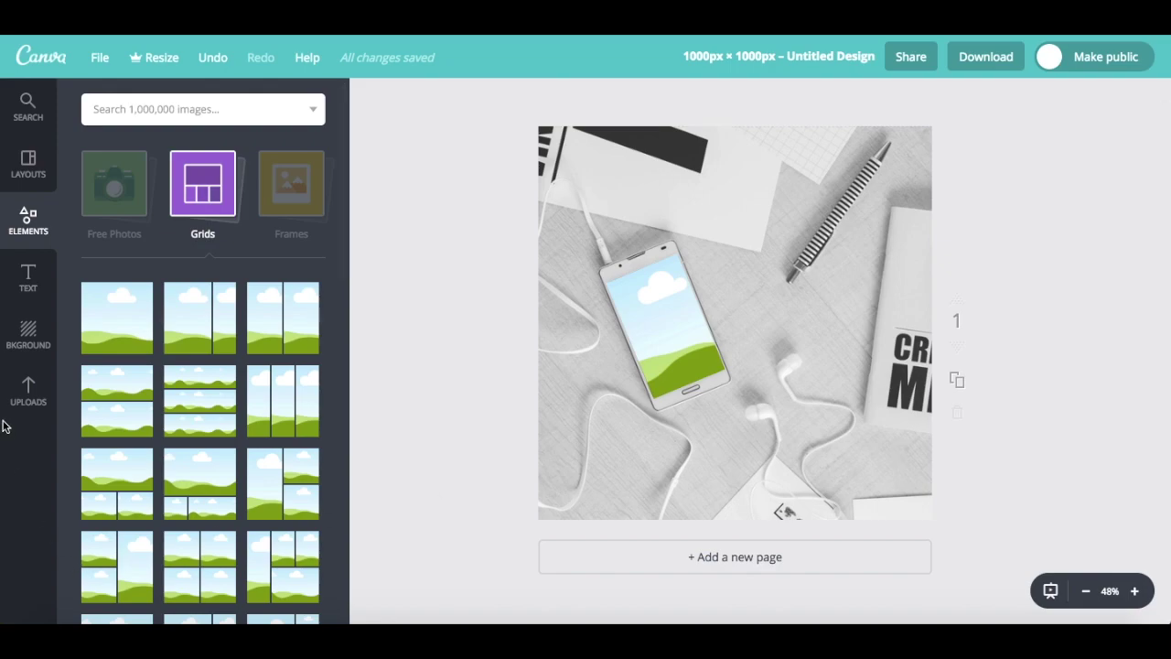
Upload the ML YouTube.png portrait from the Downloads folder
left_click(27, 393)
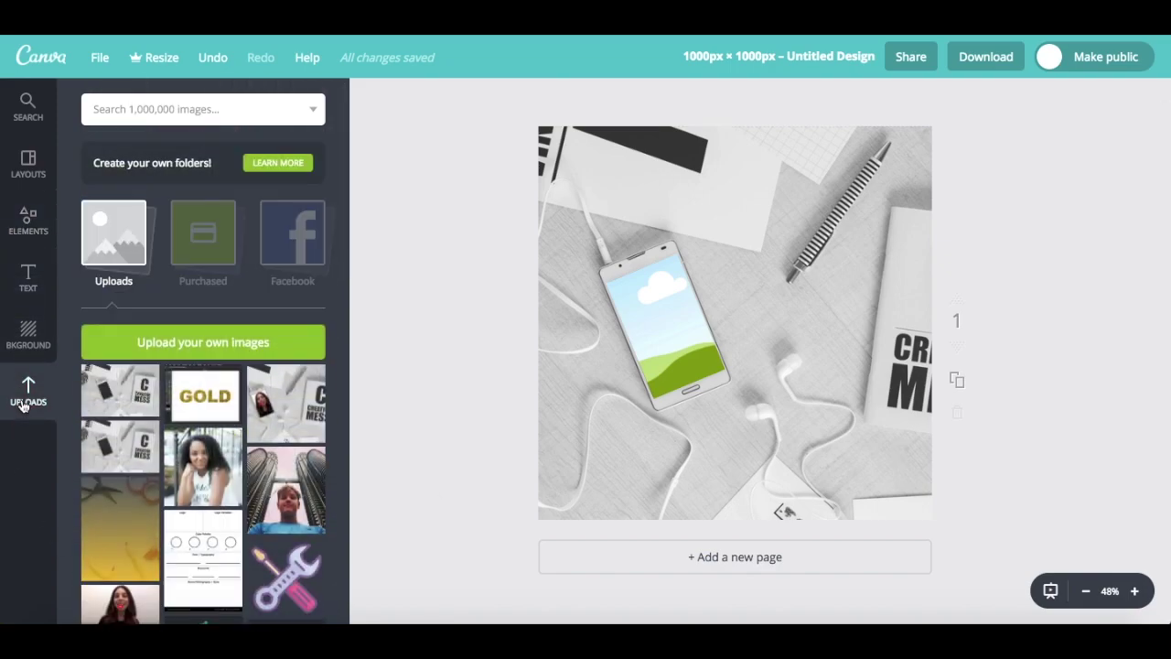
left_click(167, 344)
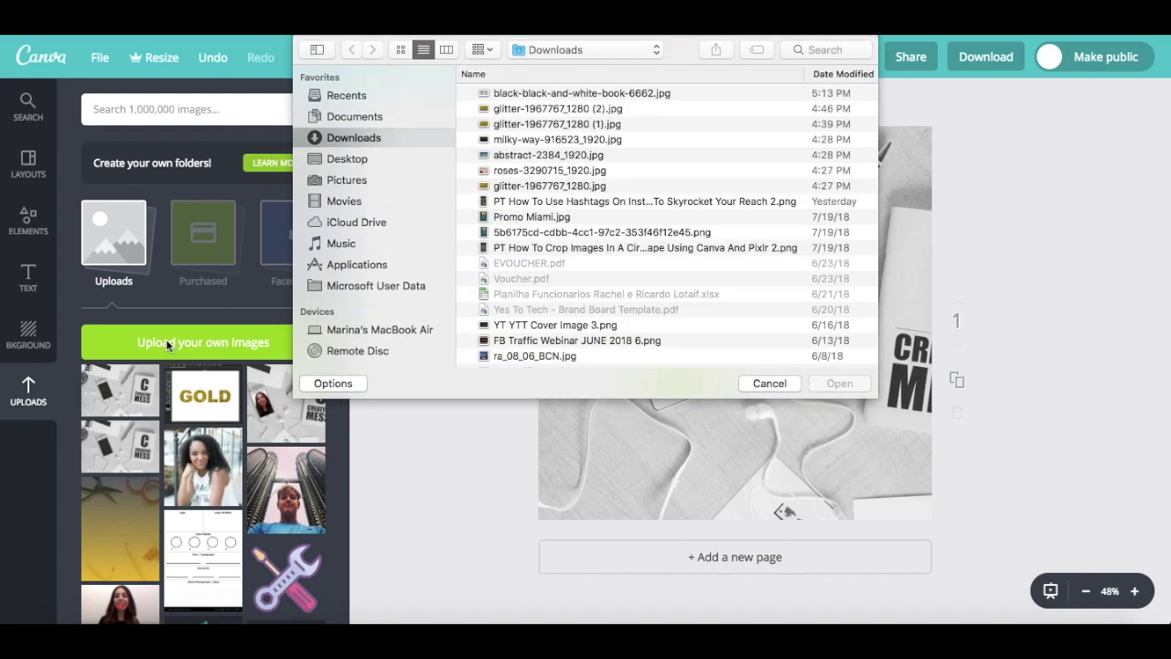
scroll(565, 294, "down", 5)
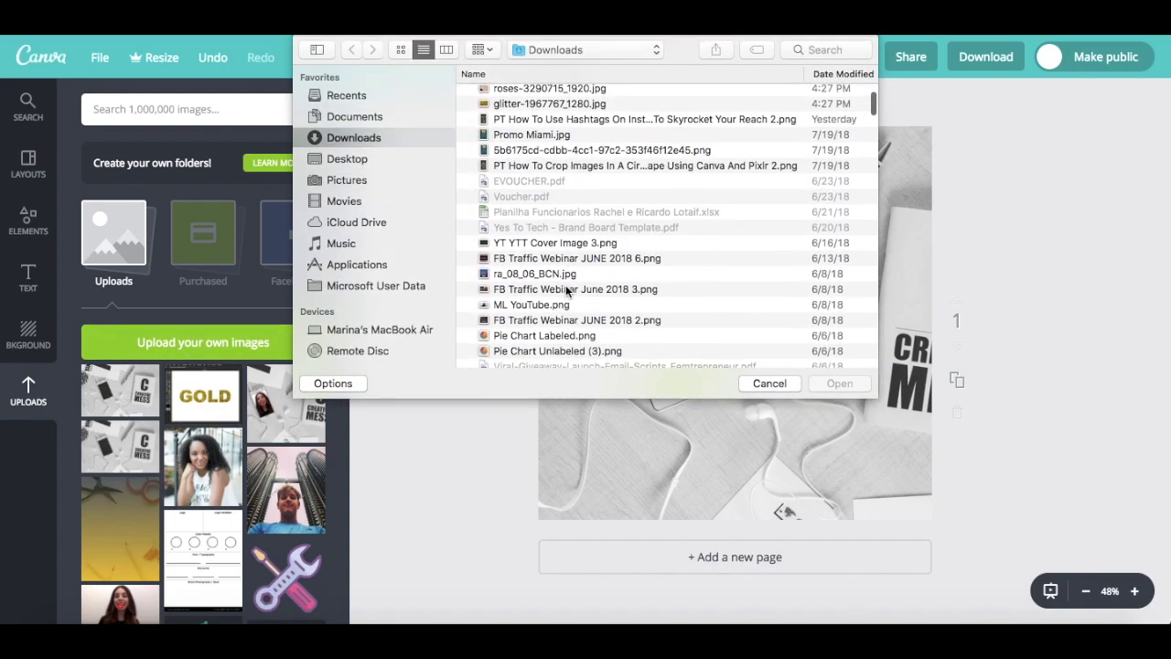
left_click(557, 303)
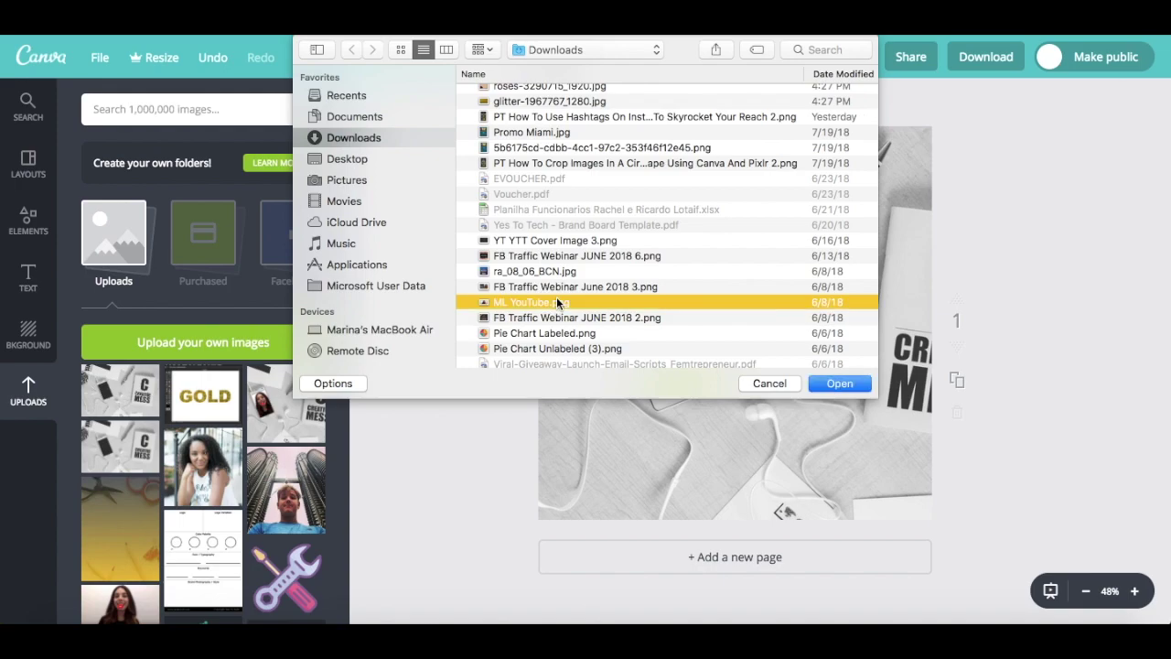
left_click(831, 383)
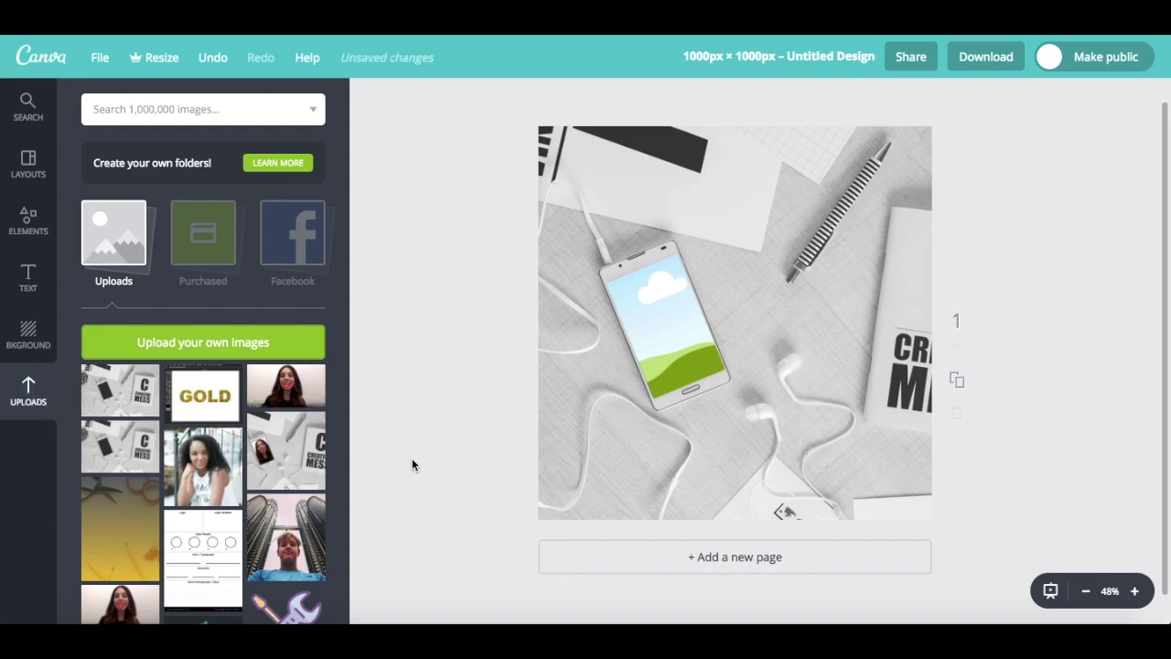
Drop ML YouTube.png into the phone-screen frame and crop it so the face is centred
left_click_drag(285, 385, 690, 319)
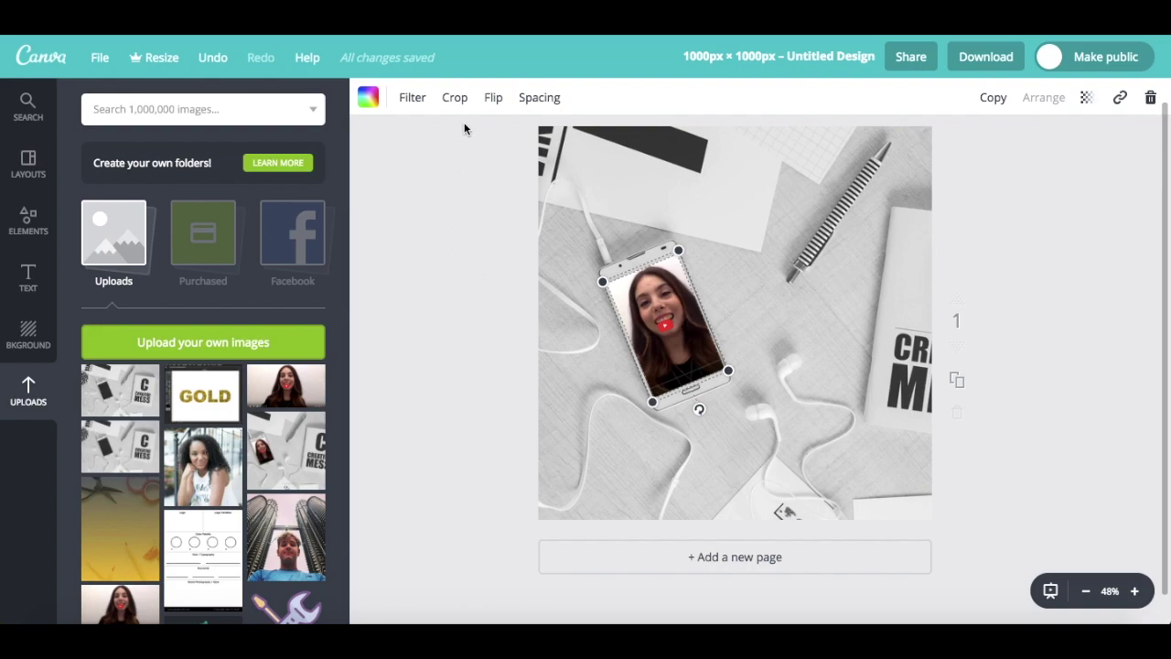
left_click(456, 99)
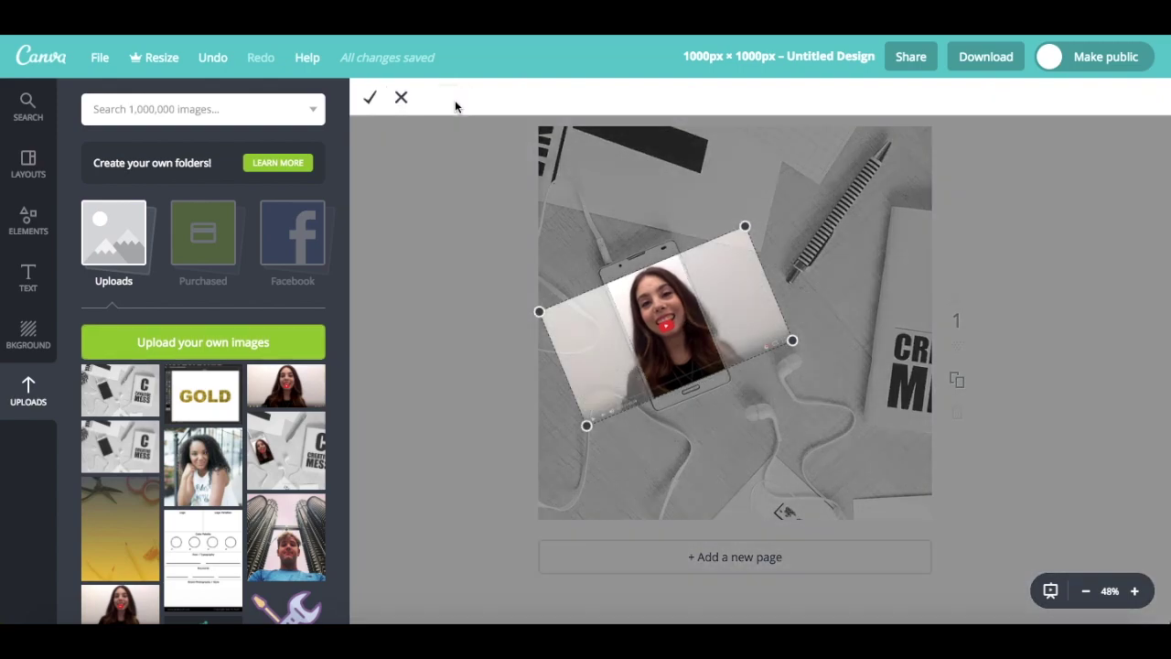
left_click_drag(665, 341, 665, 342)
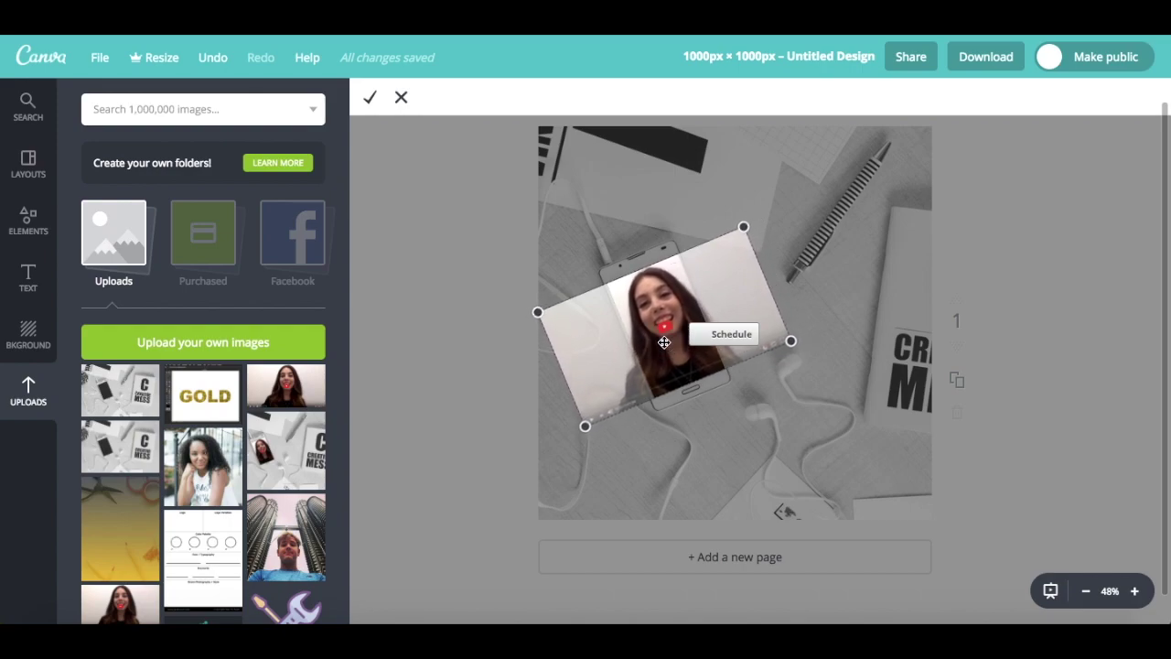
left_click(369, 103)
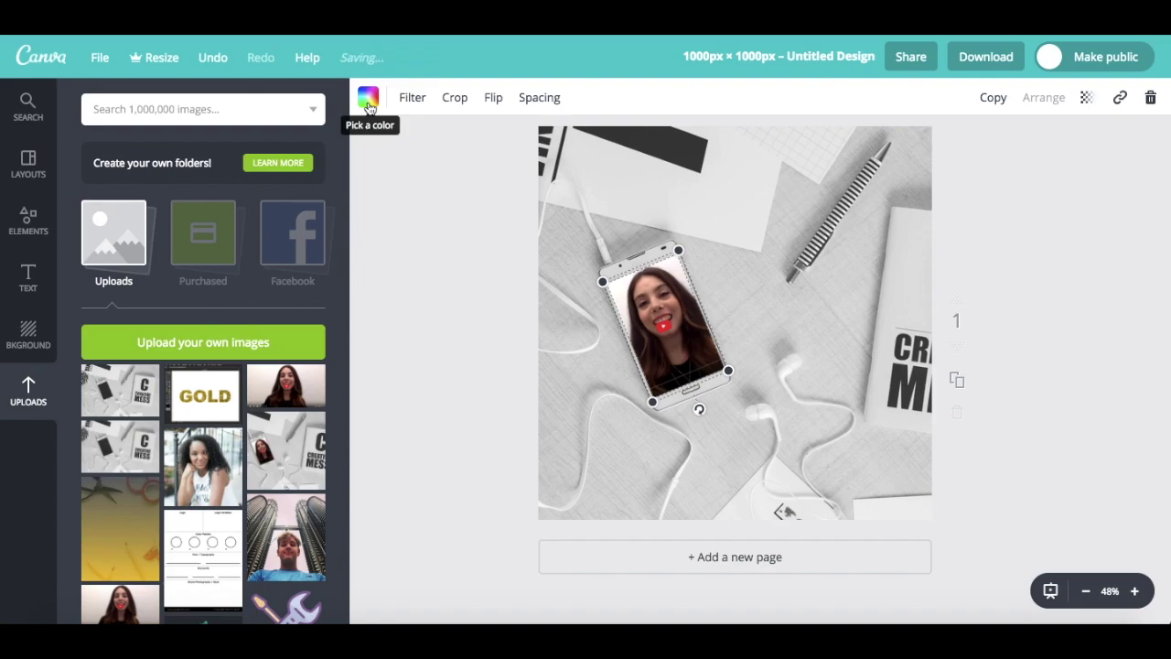
Rename the design 'Customized Mockup Image' and download it as a PNG
left_click(736, 68)
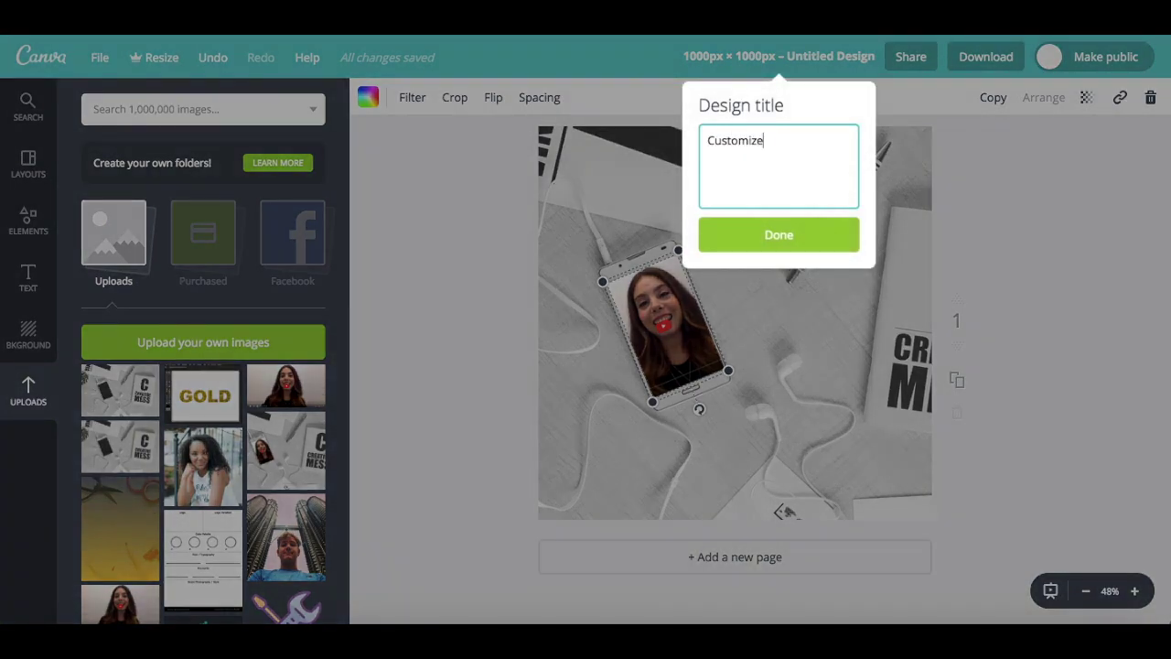
left_click(785, 235)
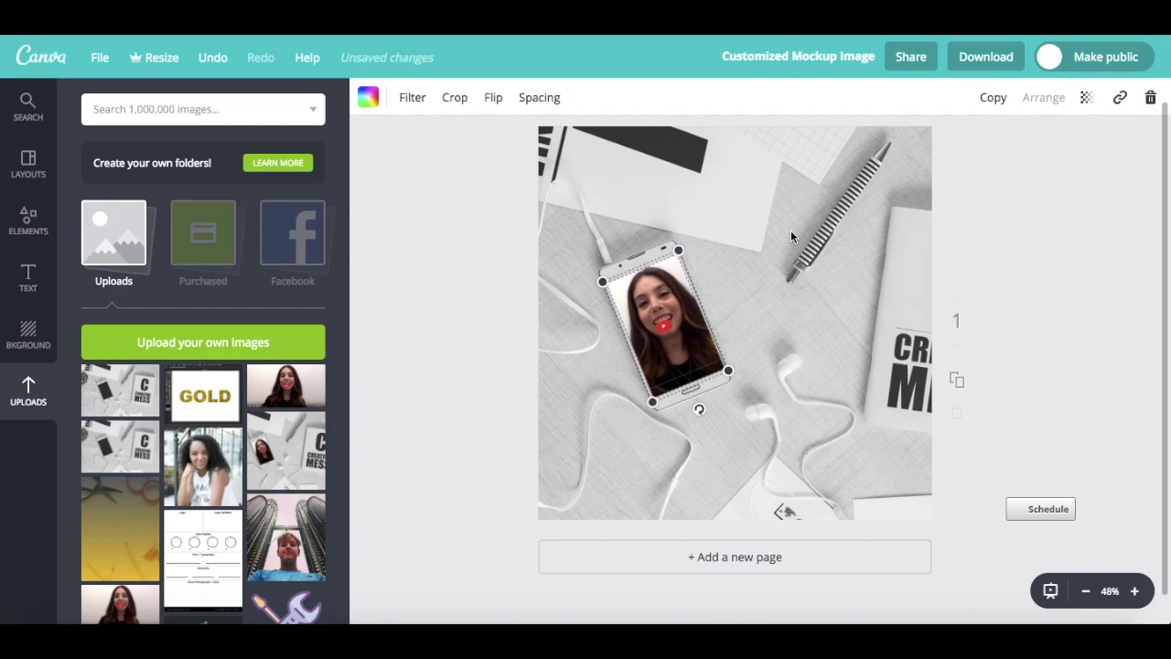
left_click(978, 59)
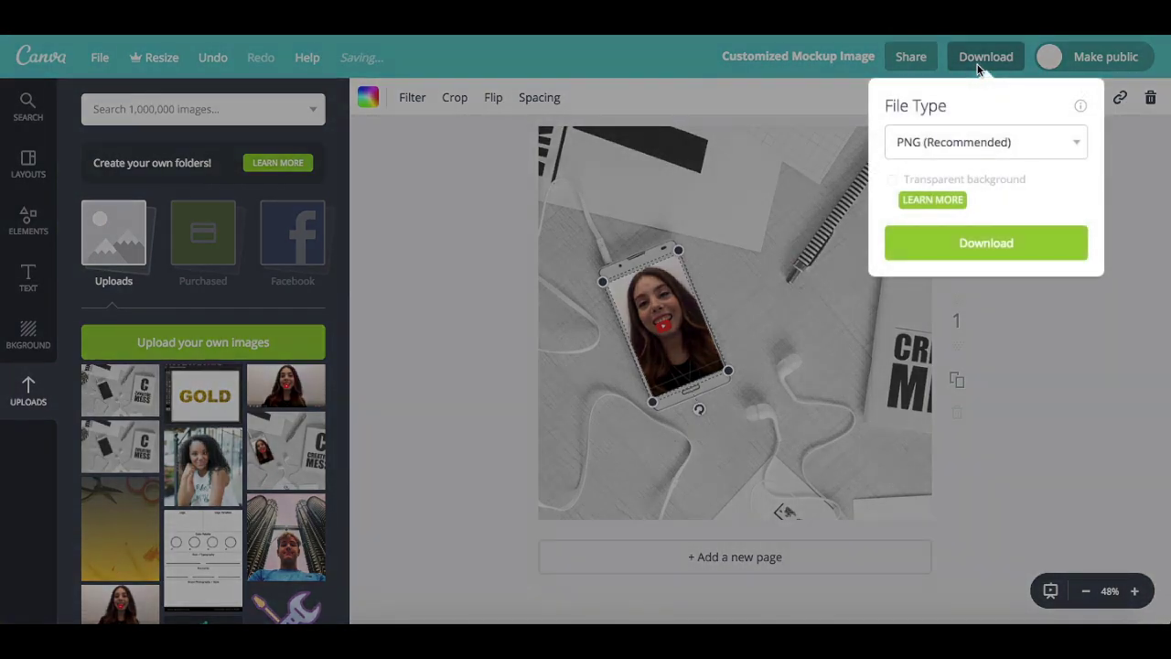
left_click(946, 255)
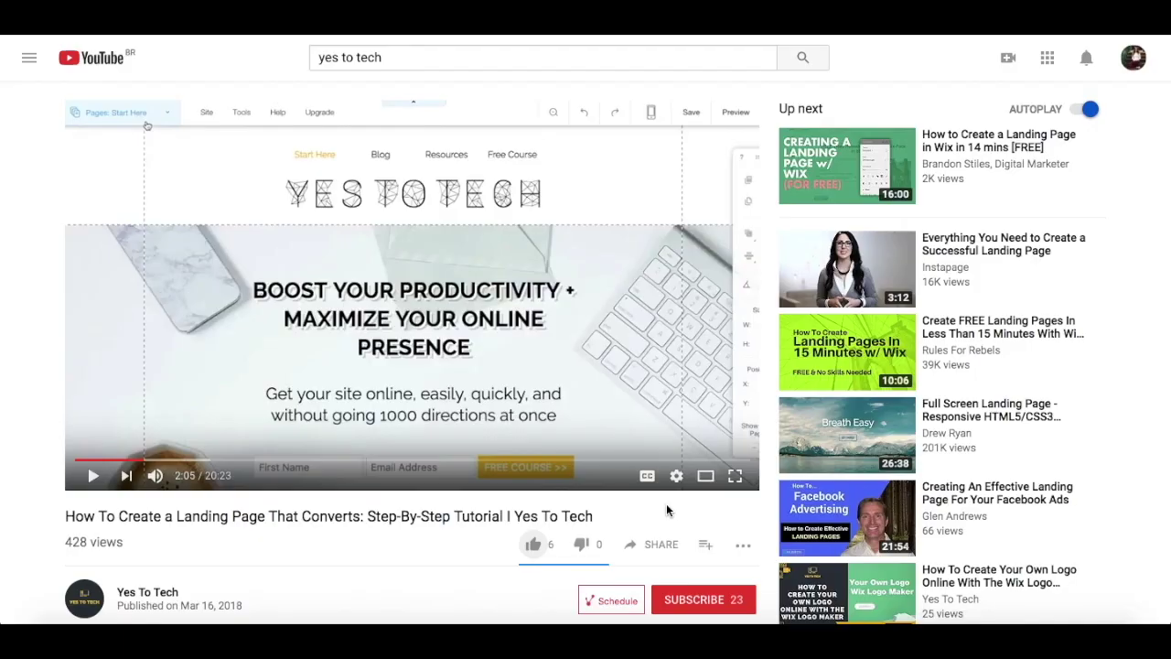
Like the landing-page tutorial and subscribe to Yes To Tech with all notifications on
left_click(534, 546)
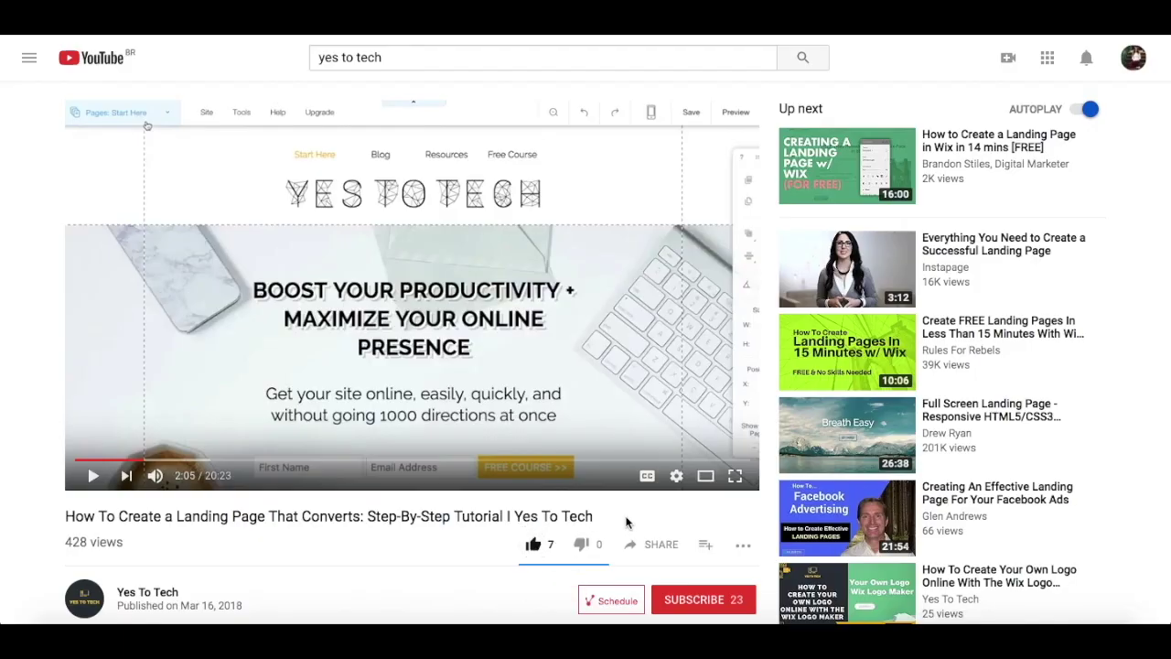
left_click(658, 546)
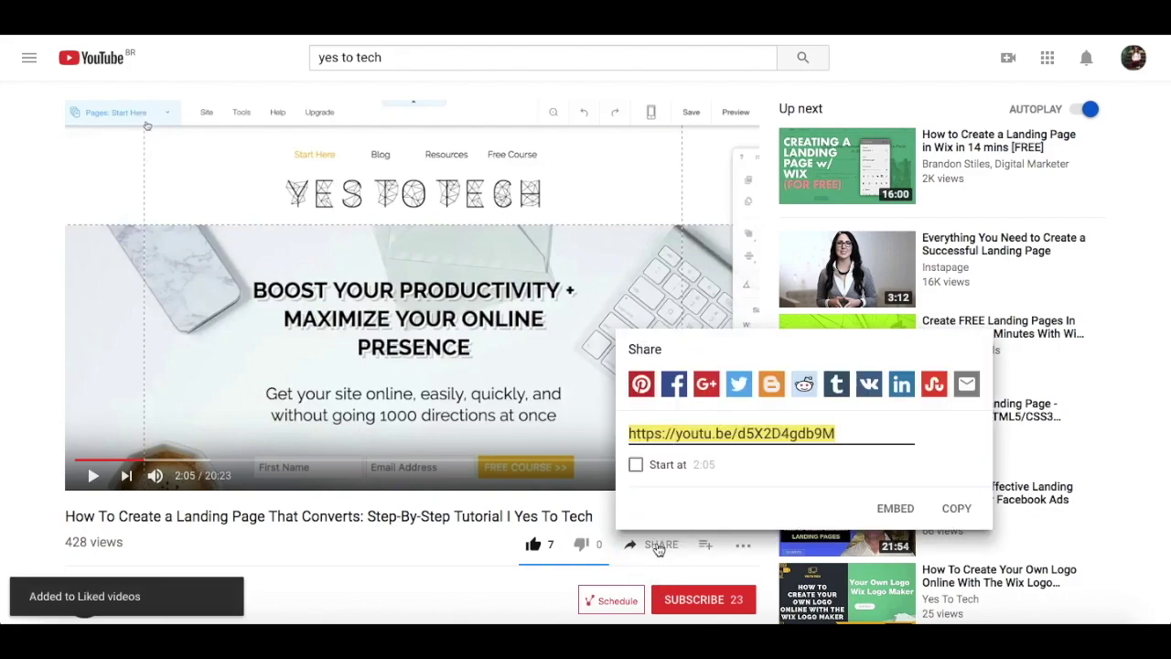
left_click(694, 599)
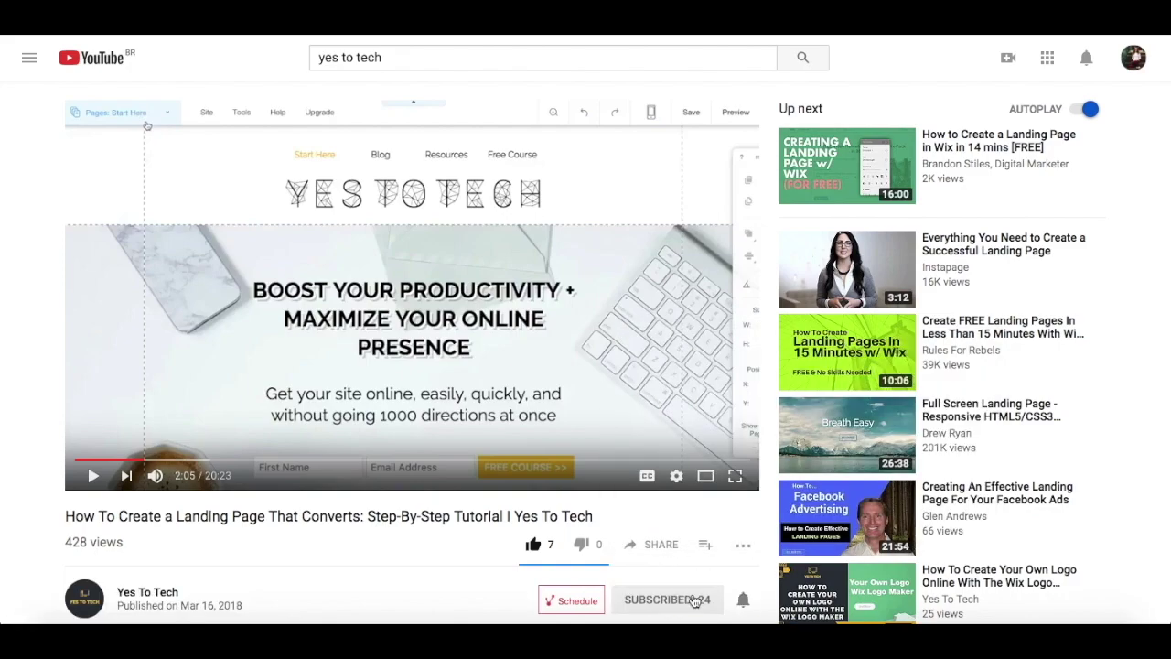
left_click(748, 600)
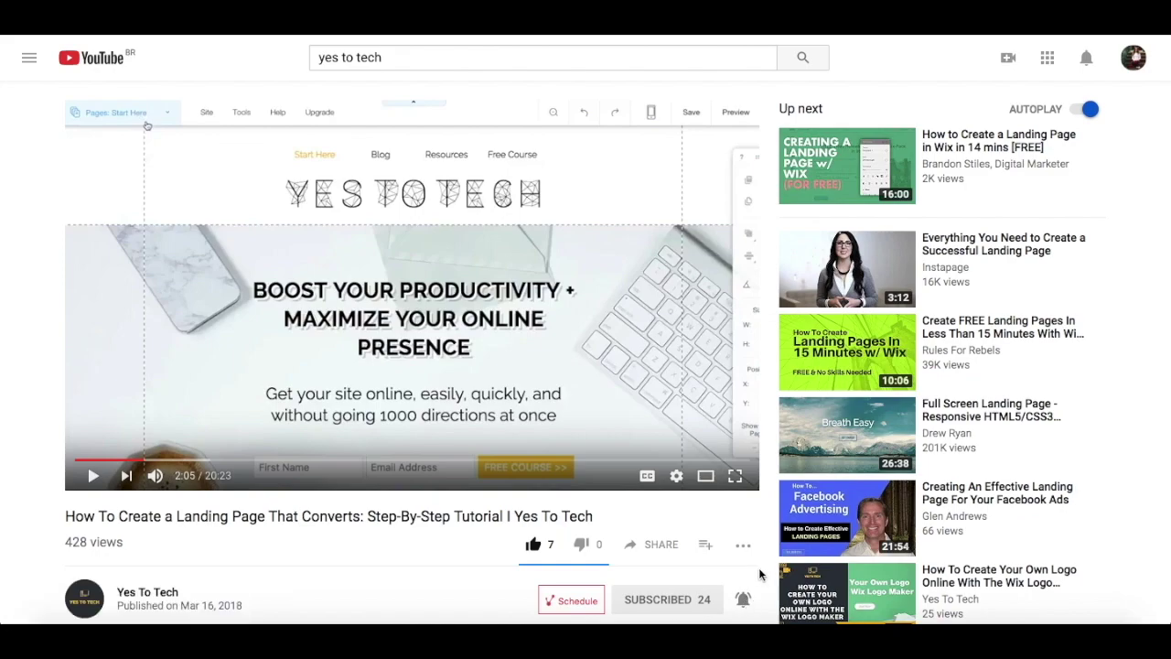